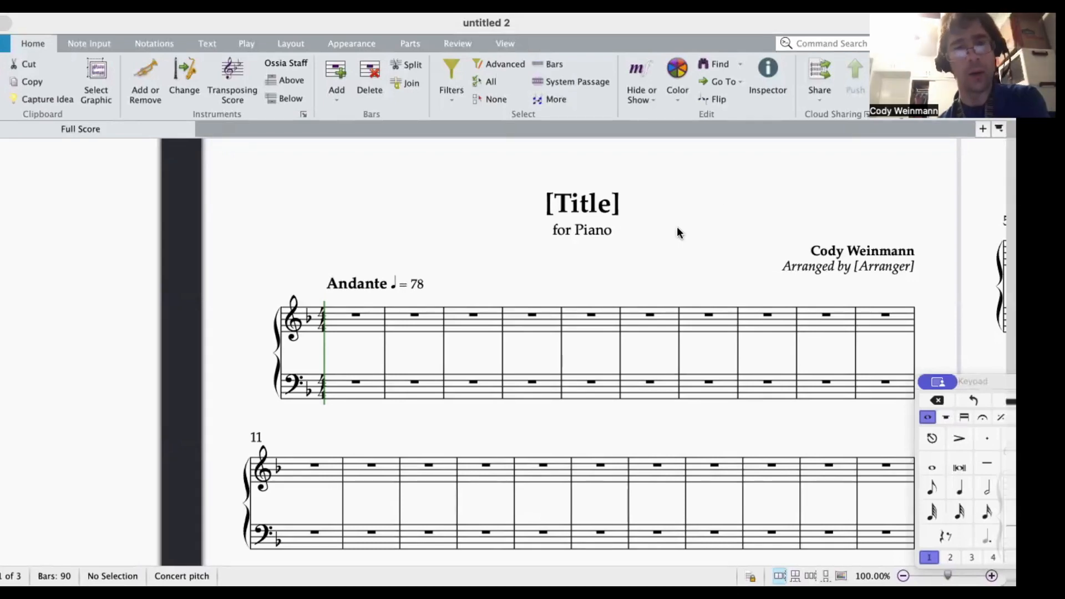
scroll(677, 232, "down", 3)
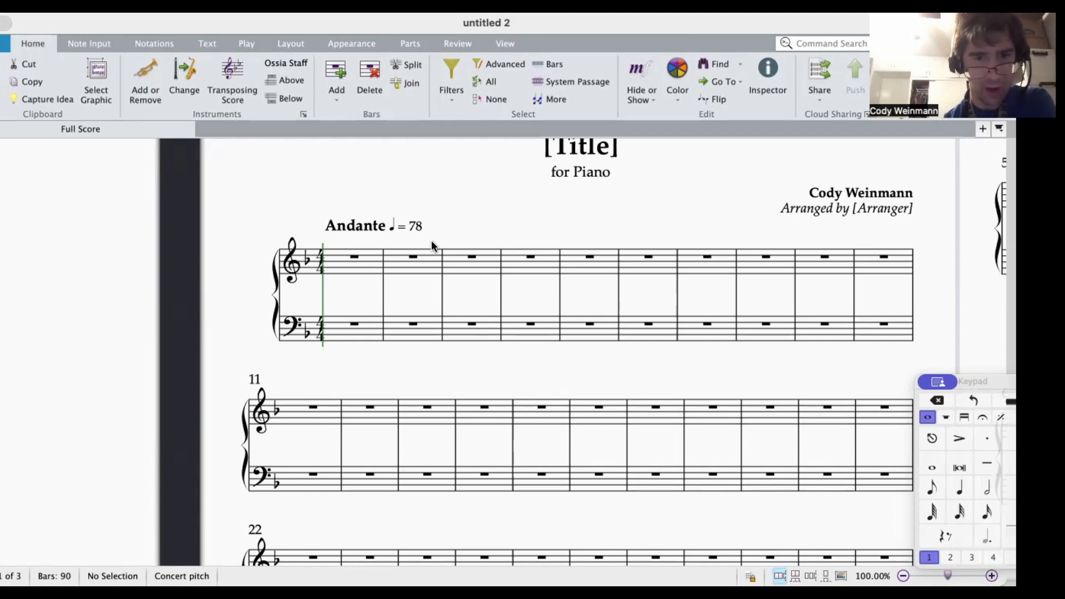
- Insert a 4/4 time signature at bar 2 across both piano staves
left_click(413, 265)
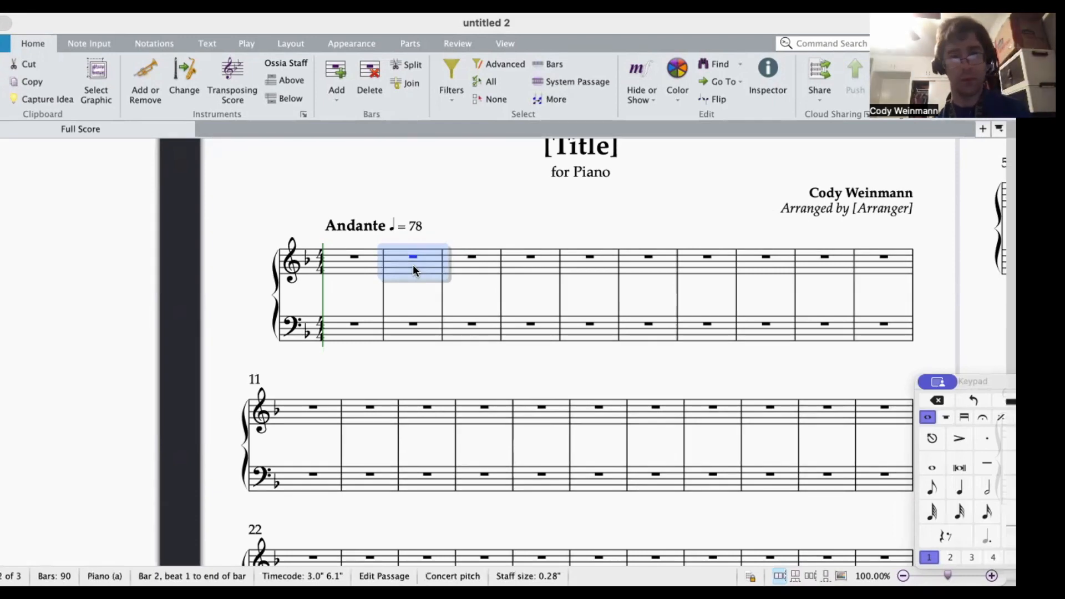
left_click(424, 325, "shift")
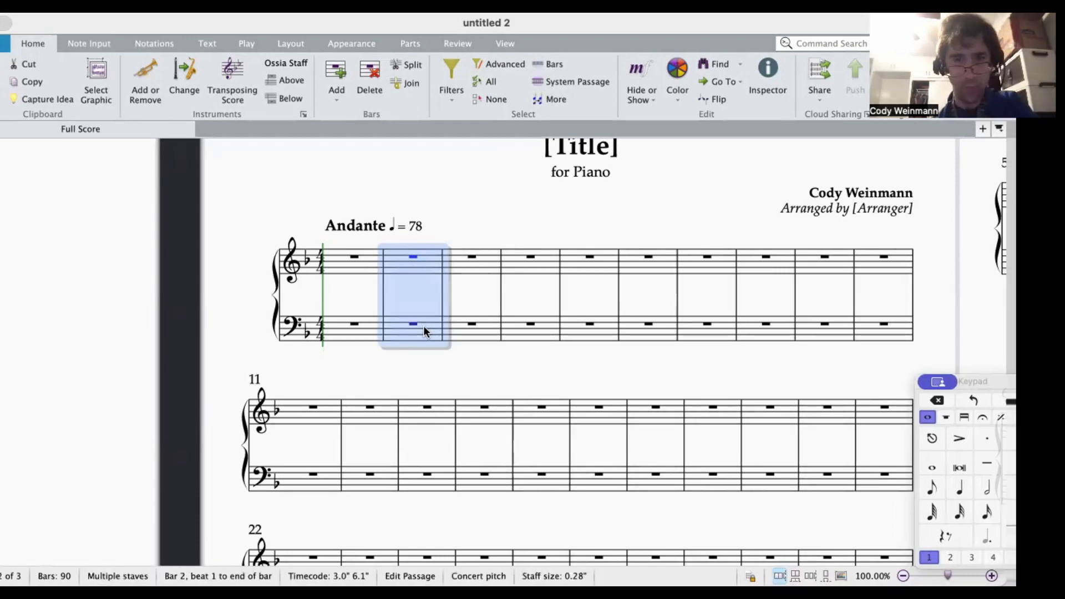
left_click(155, 43)
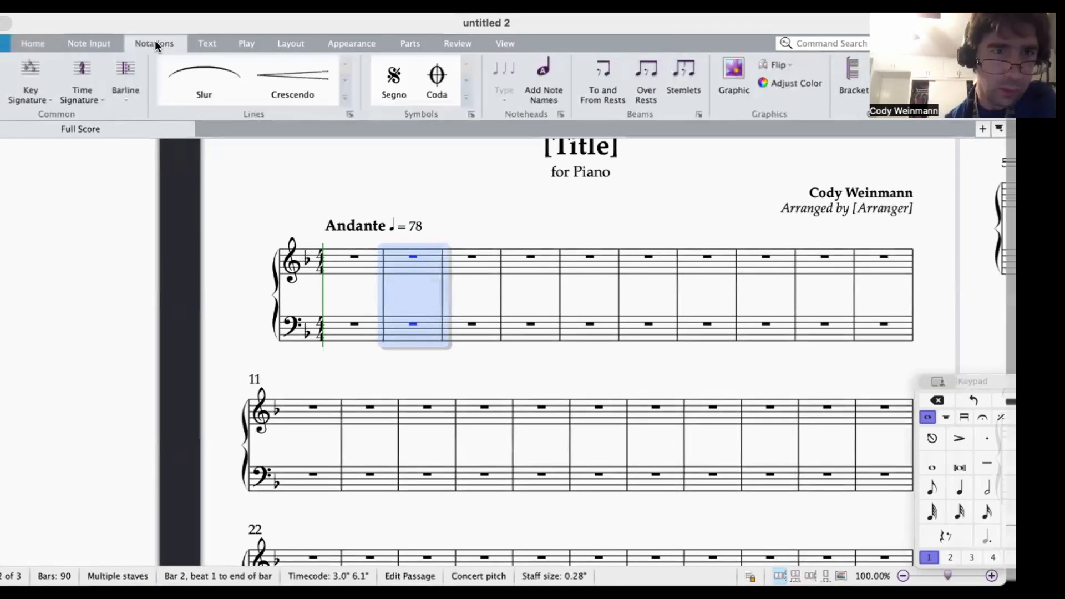
left_click(81, 95)
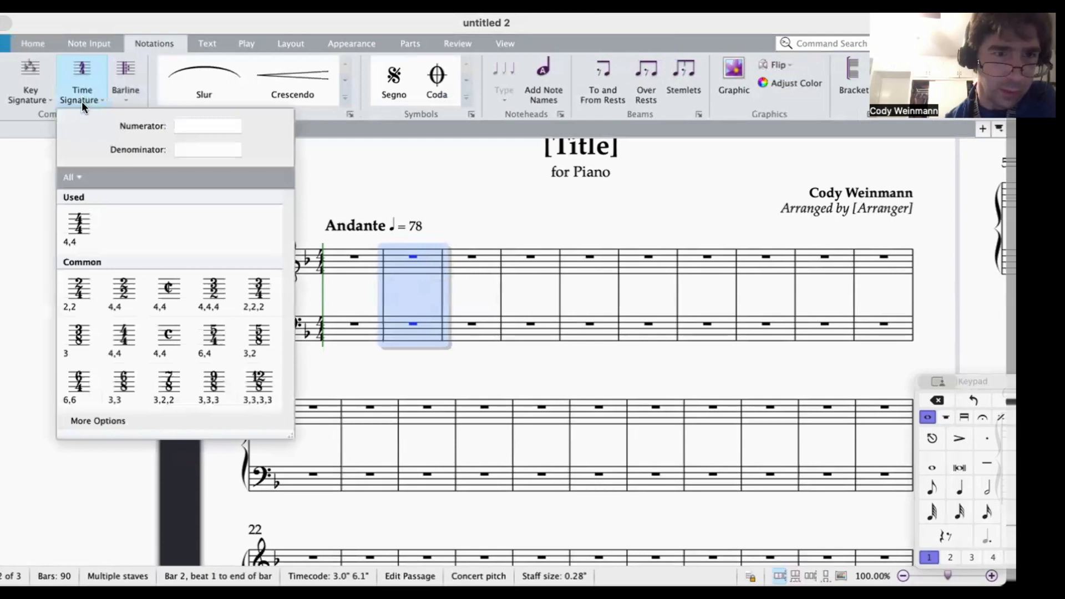
left_click(82, 222)
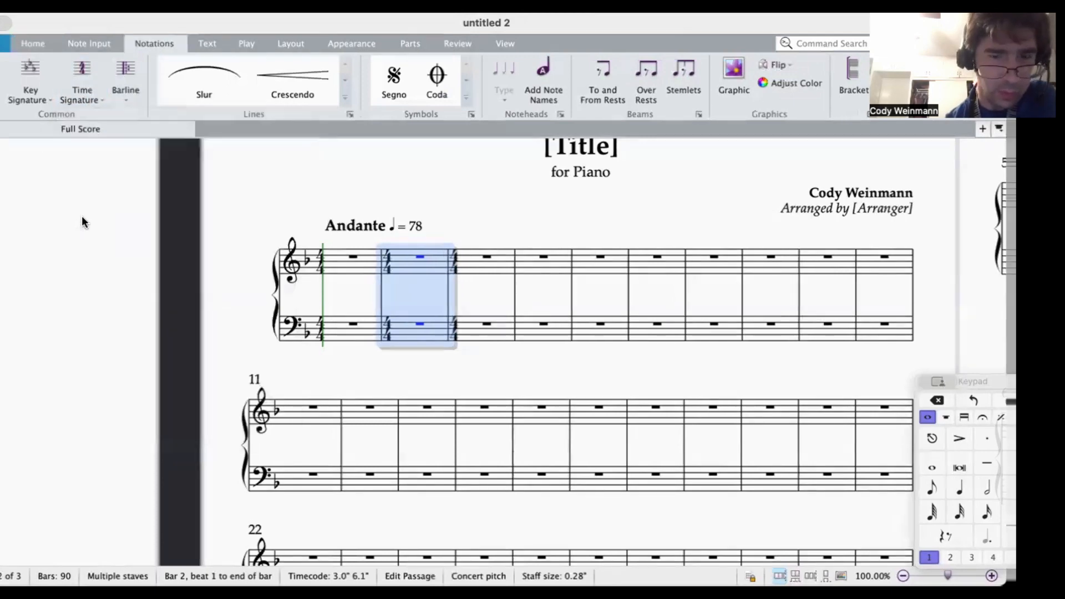
- Delete the extra time signature that appeared at bar 3
key("Escape")
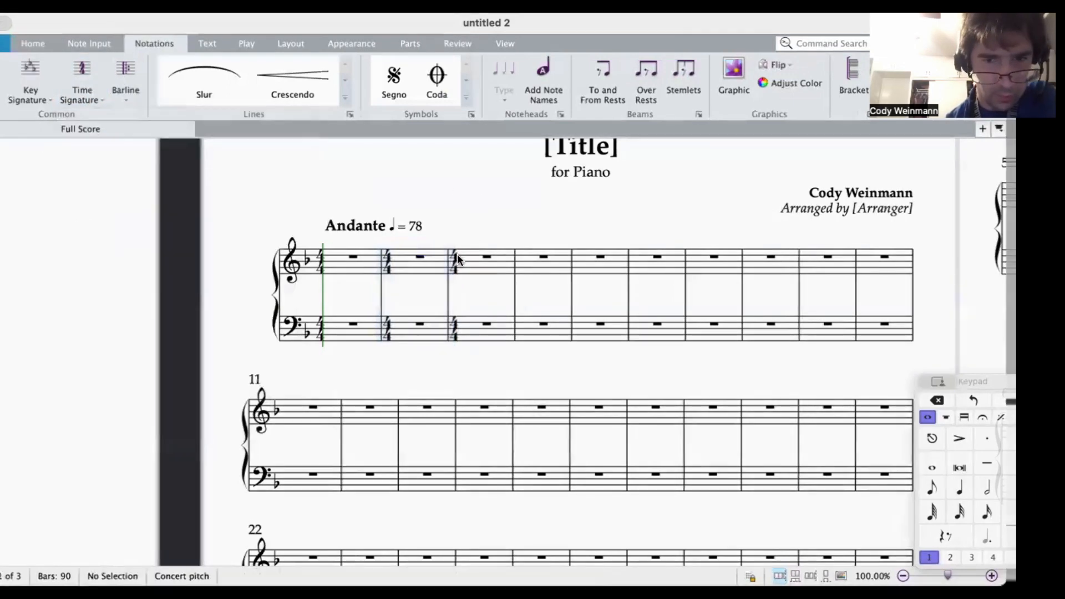
left_click(454, 260)
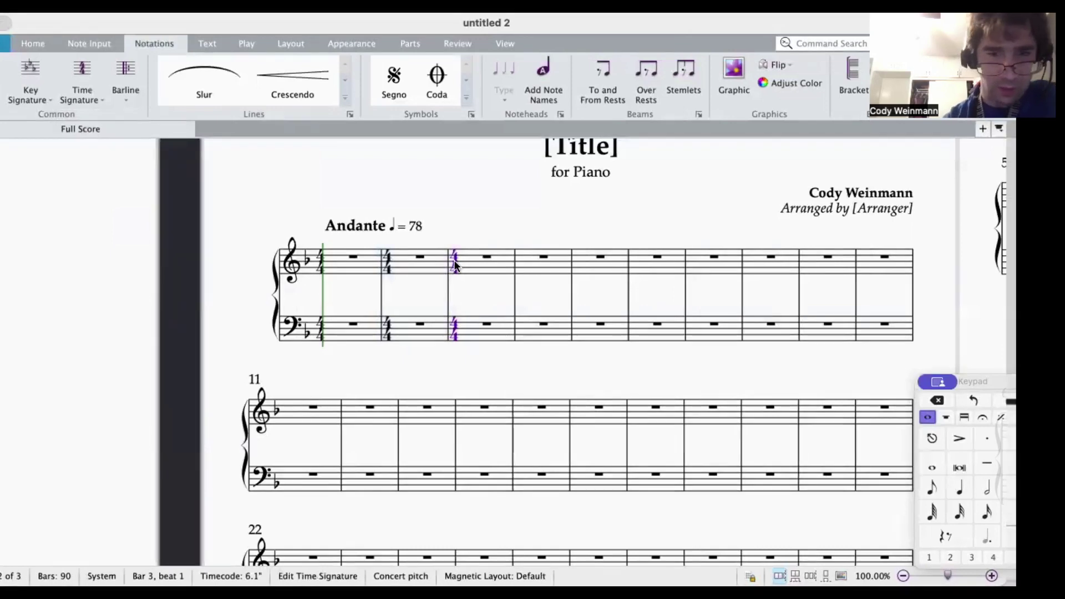
key("Delete")
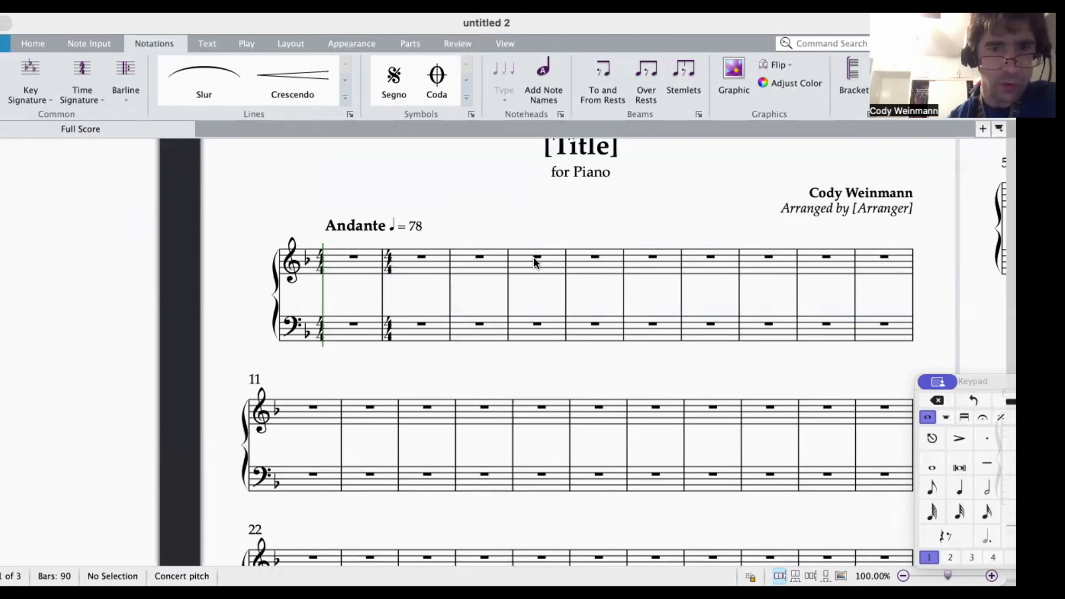
- Change the opening time signature to 1/4 (numerator 1, denominator 4)
left_click(321, 264)
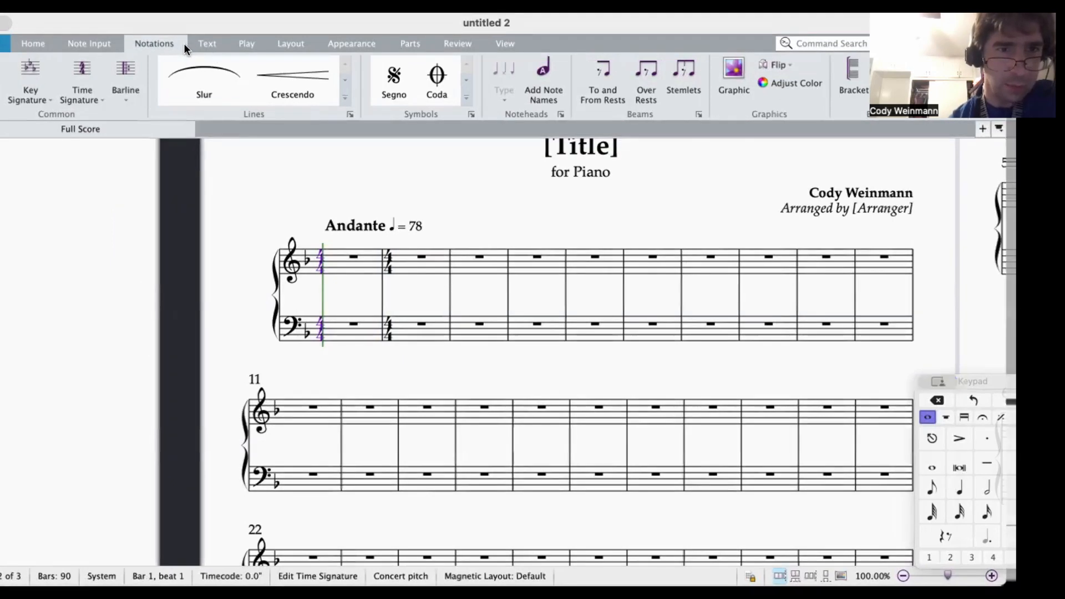
left_click(83, 95)
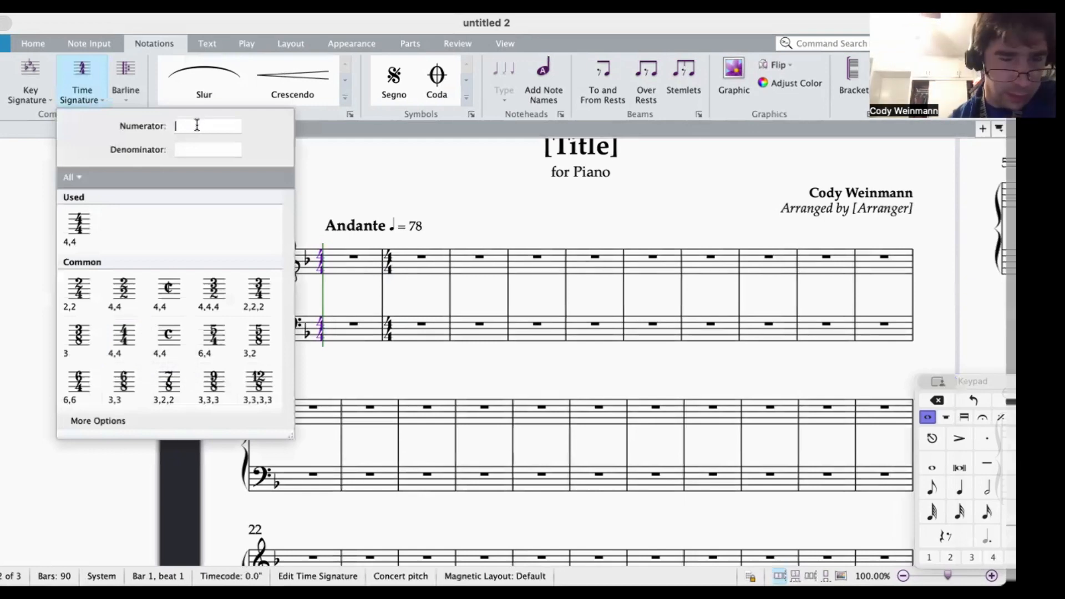
type("1")
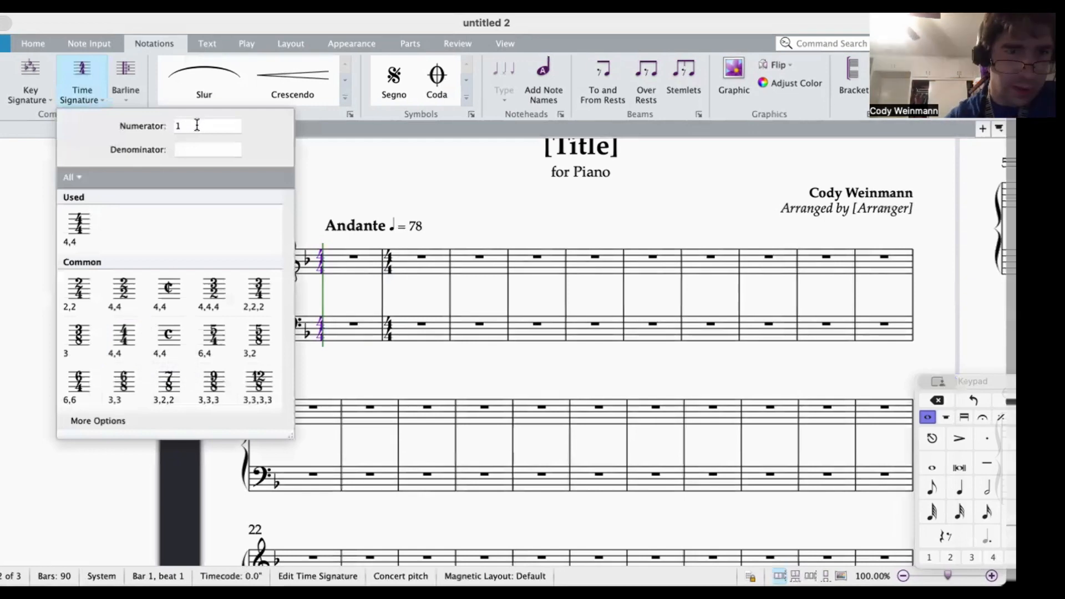
left_click(187, 148)
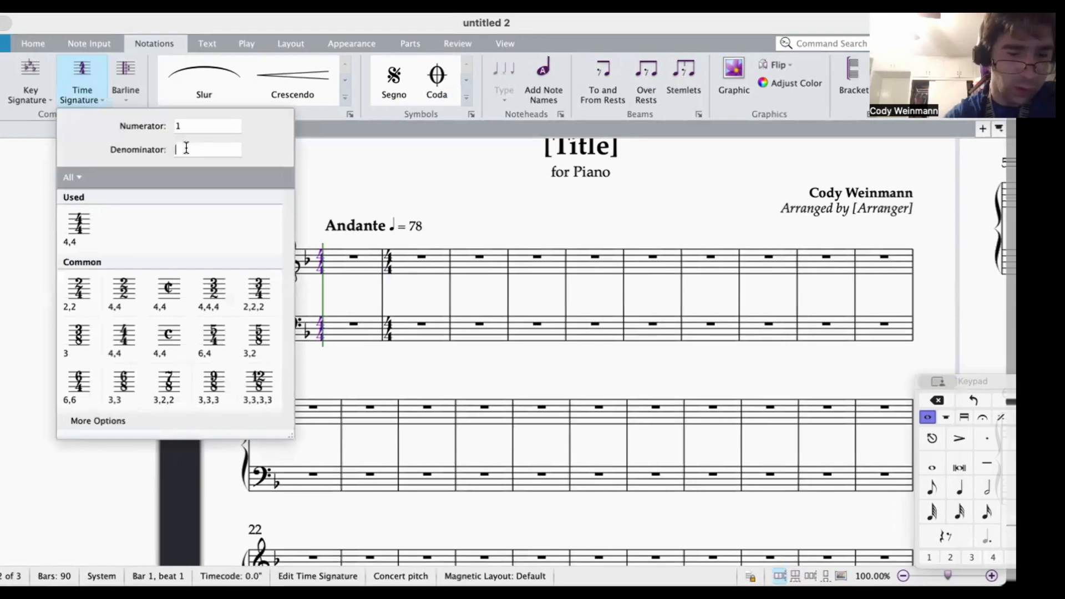
type("4")
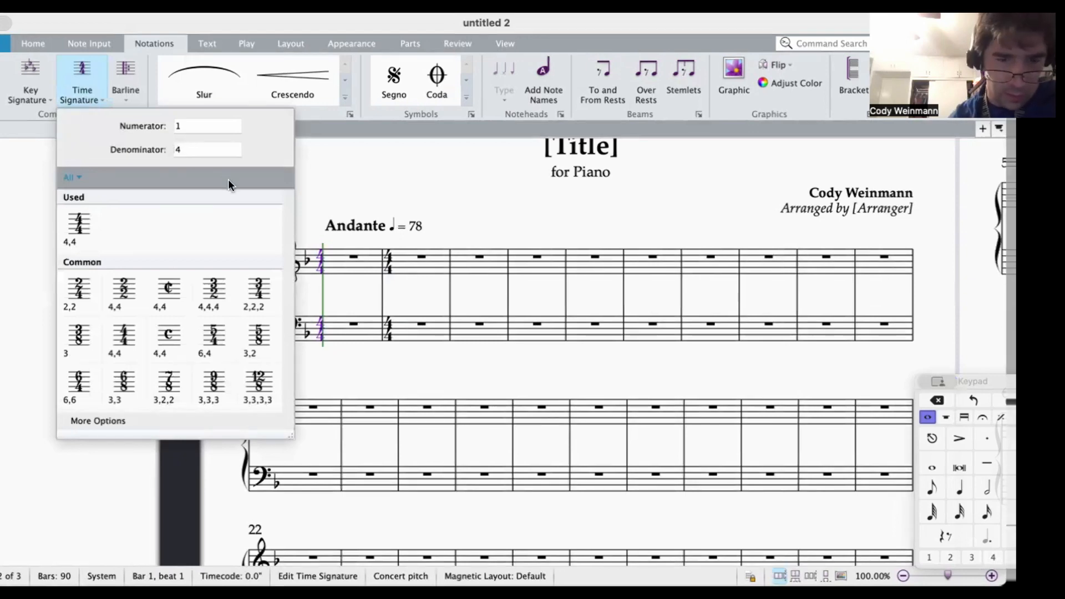
key("Return")
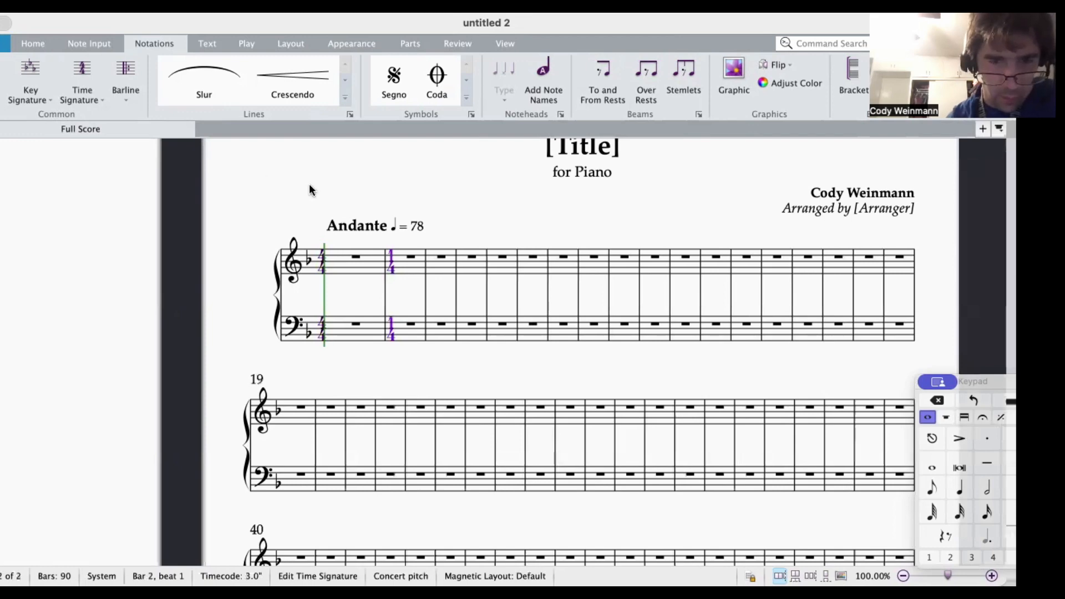
- Select bar 1 across both staves after checking bar 2
left_click(342, 259)
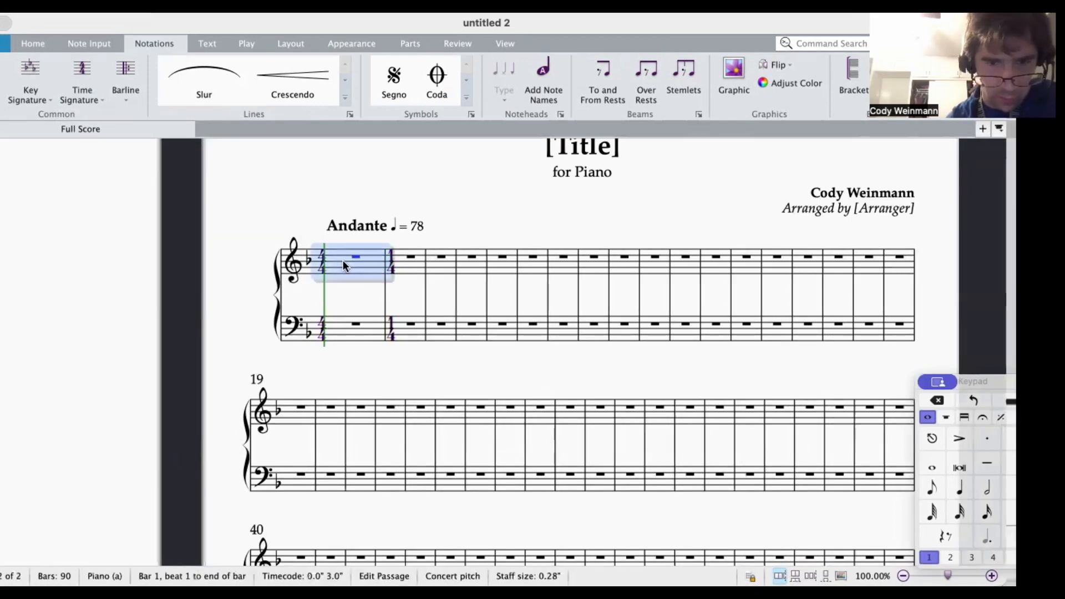
left_click(408, 259)
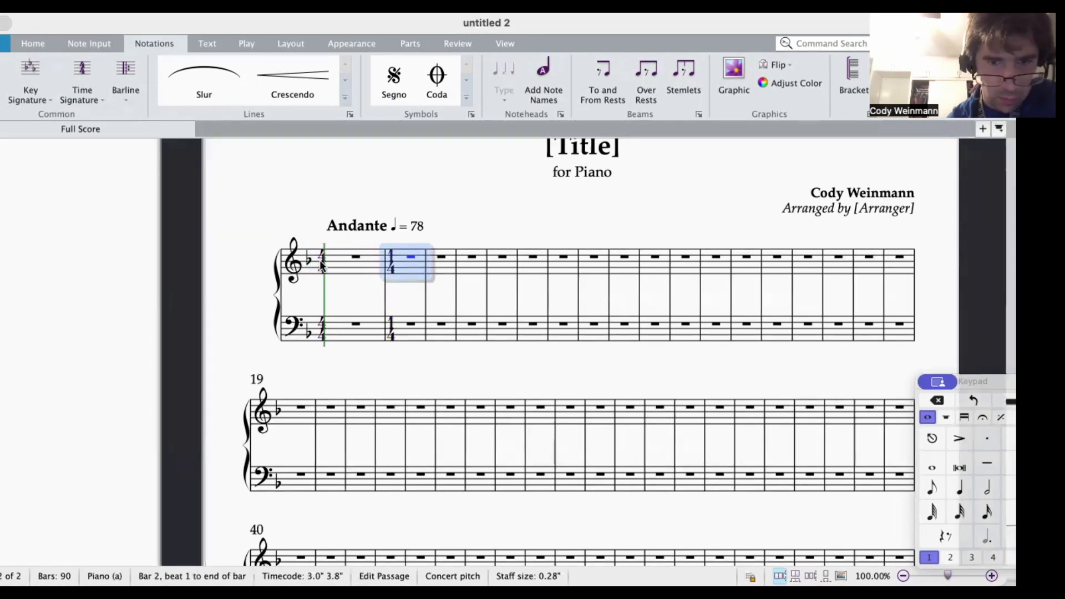
left_click(360, 260)
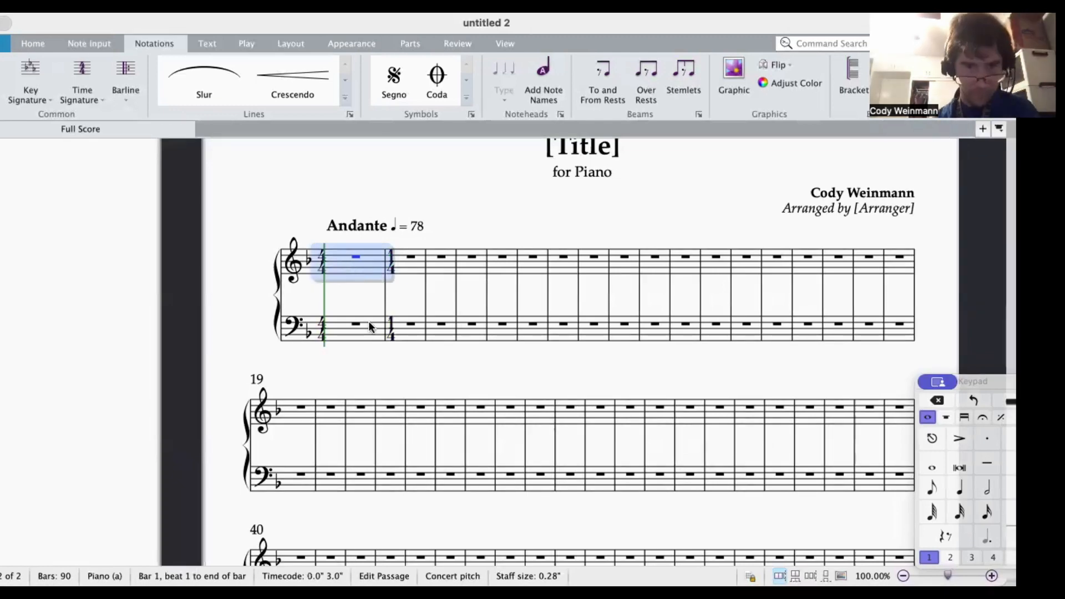
left_click(358, 333, "shift")
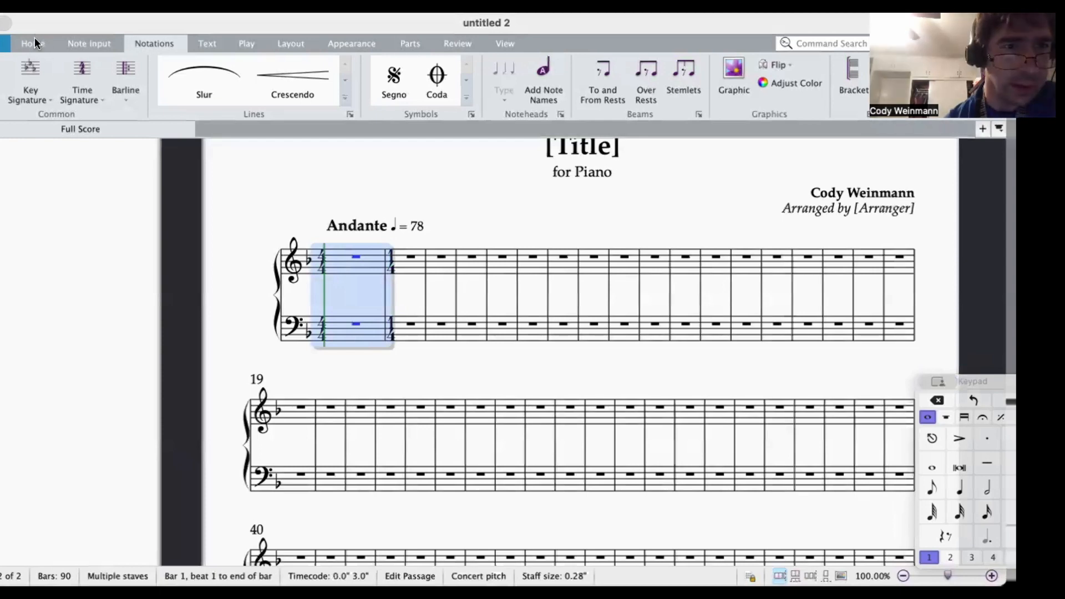
- Delete the selected bar and confirm, leaving 89 bars
left_click(22, 44)
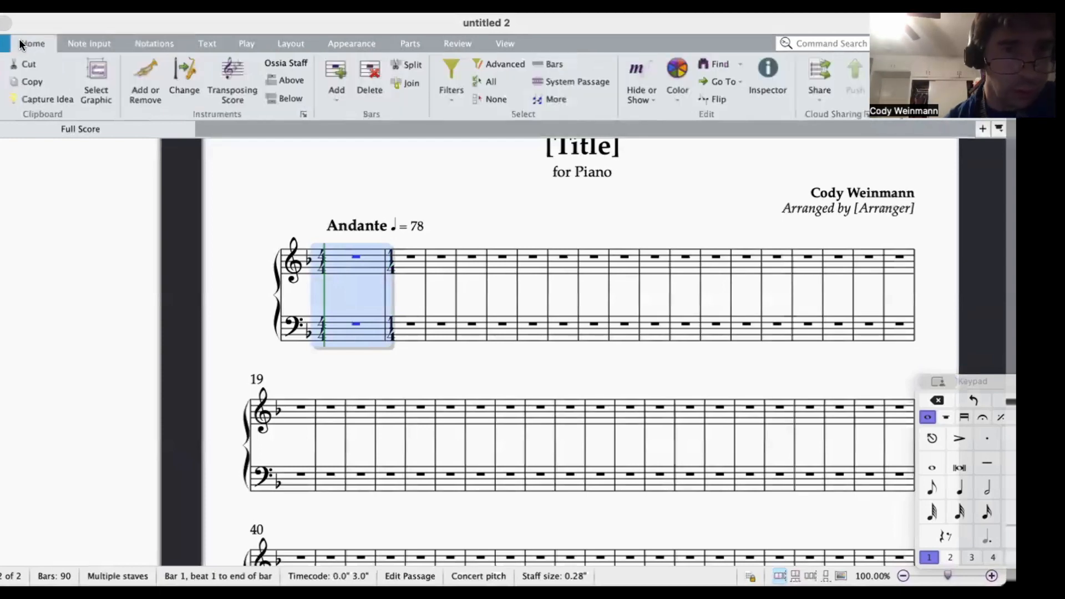
left_click(373, 79)
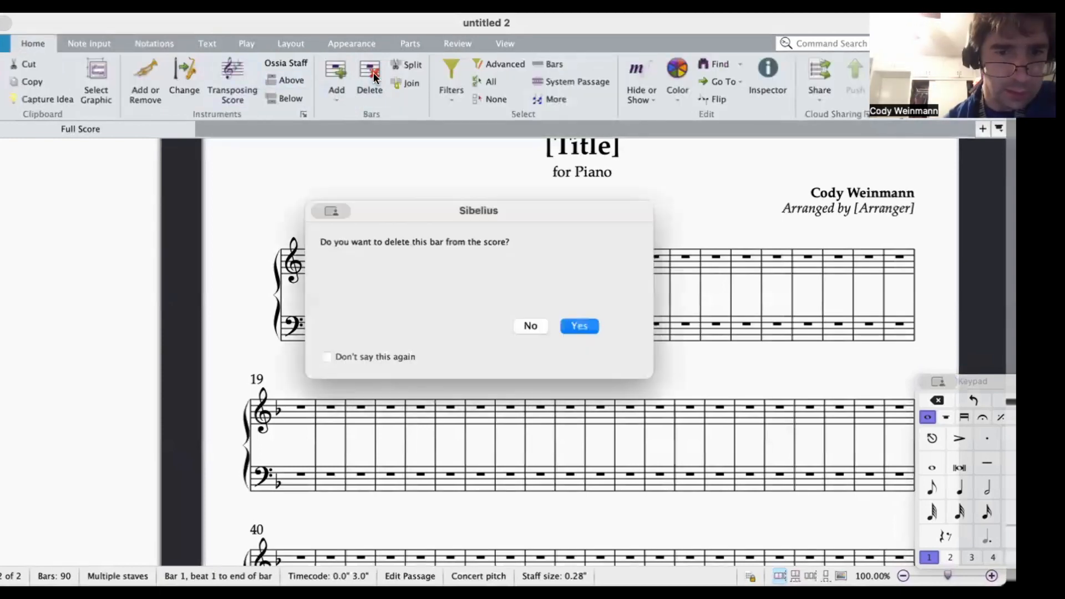
left_click(583, 320)
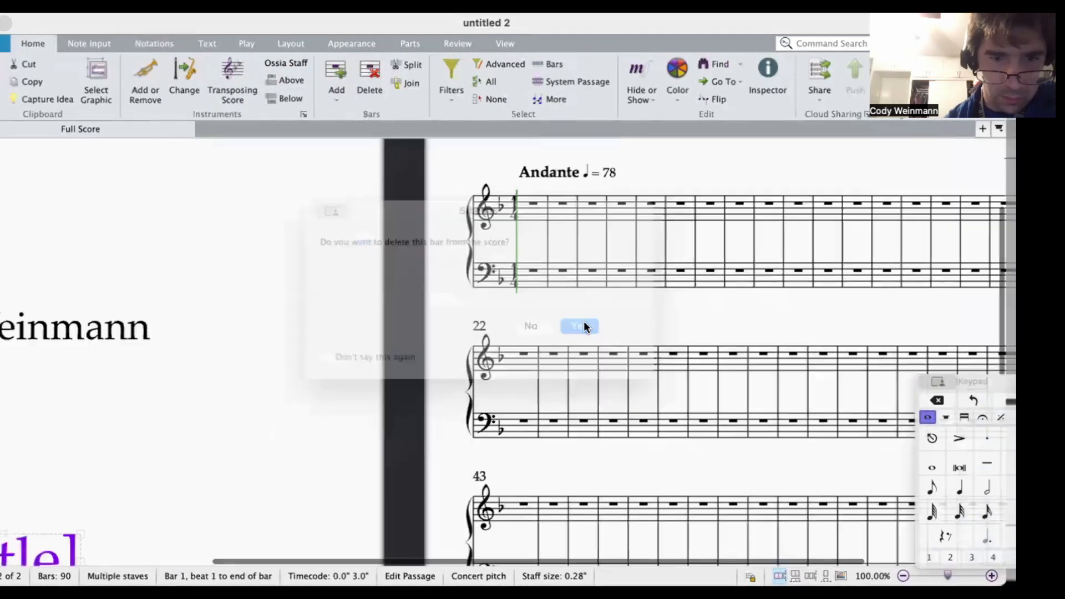
scroll(583, 321, "left", 5)
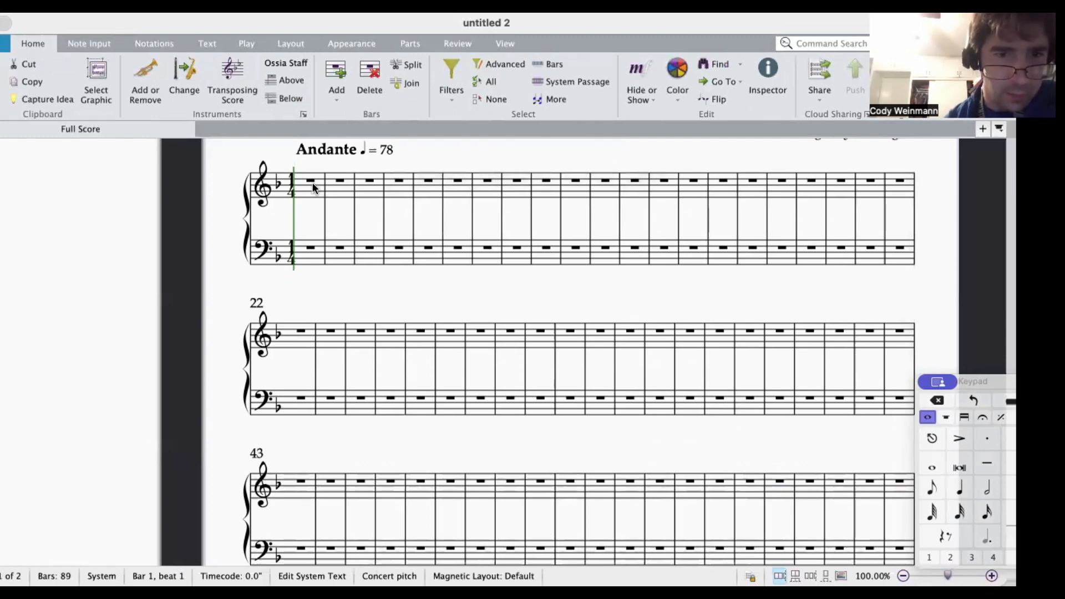
- Enter a single C quarter note in the treble staff of the pickup bar, then leave note input
left_click(312, 183)
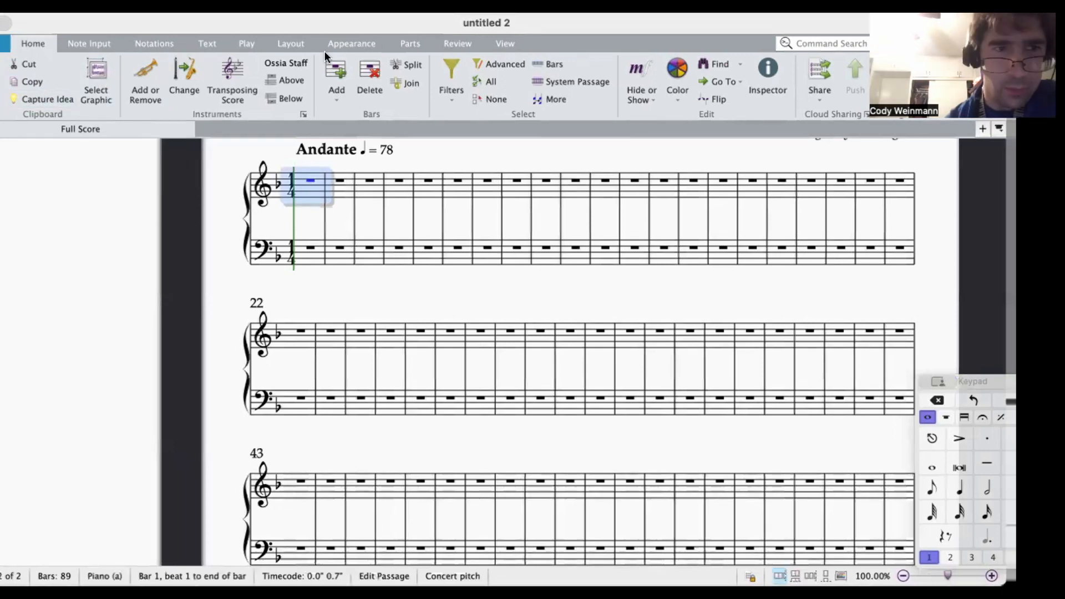
left_click(101, 43)
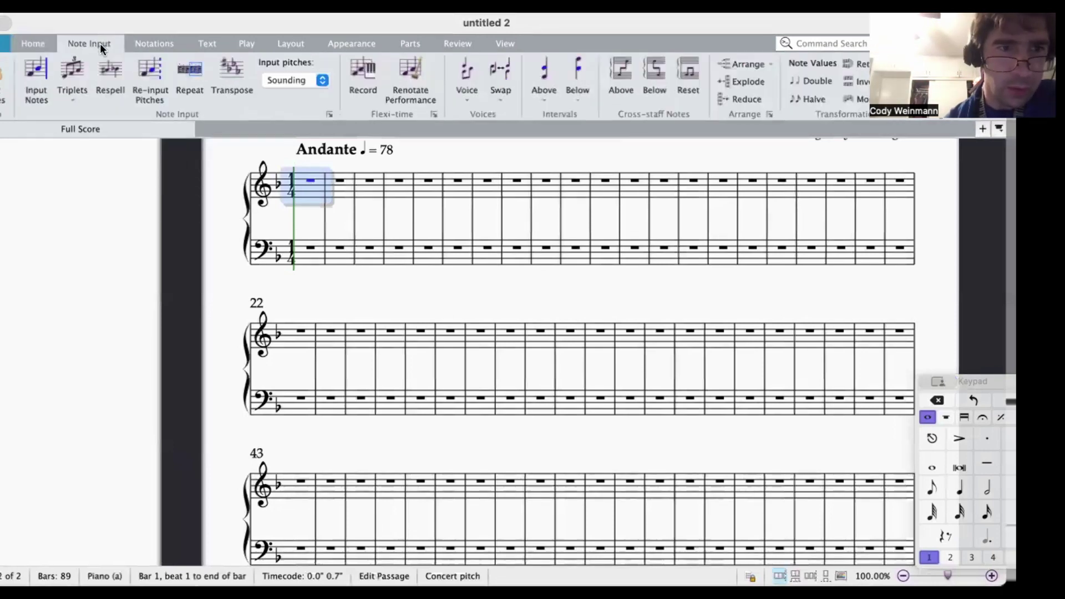
left_click(39, 67)
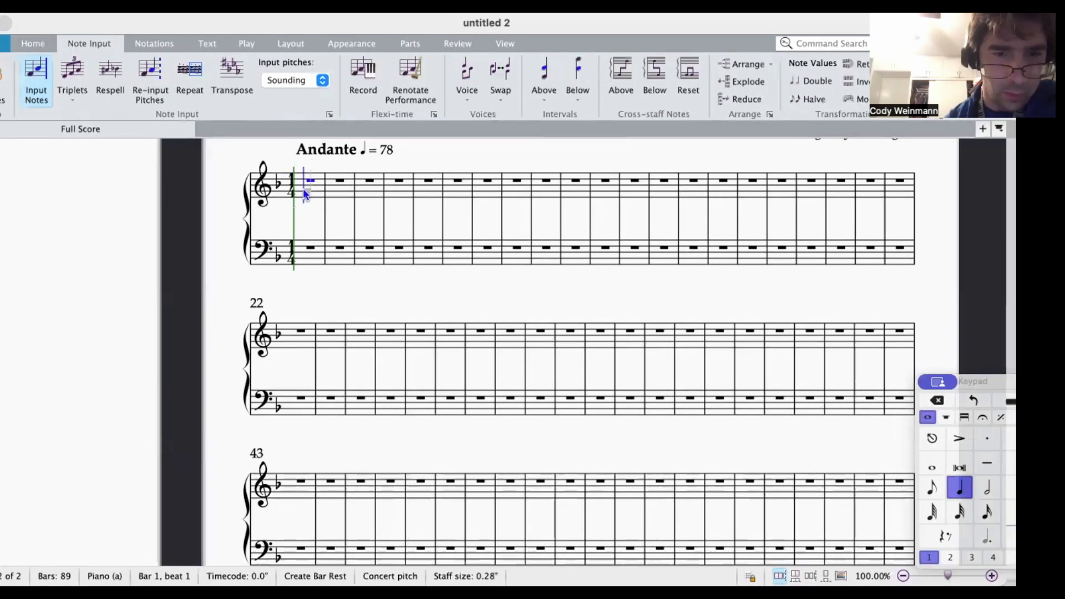
left_click(305, 206)
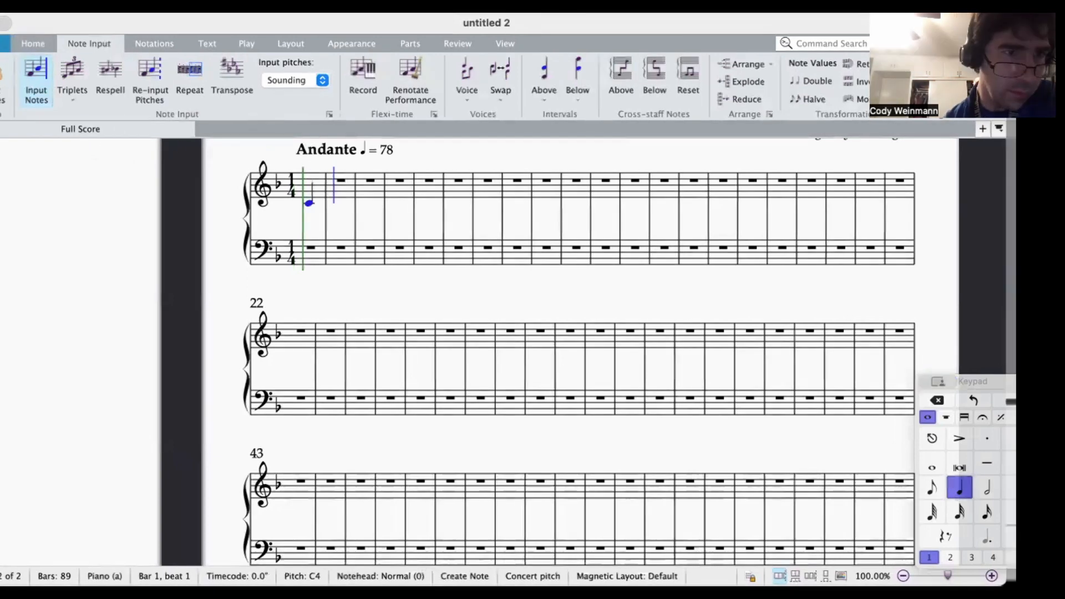
left_click(30, 83)
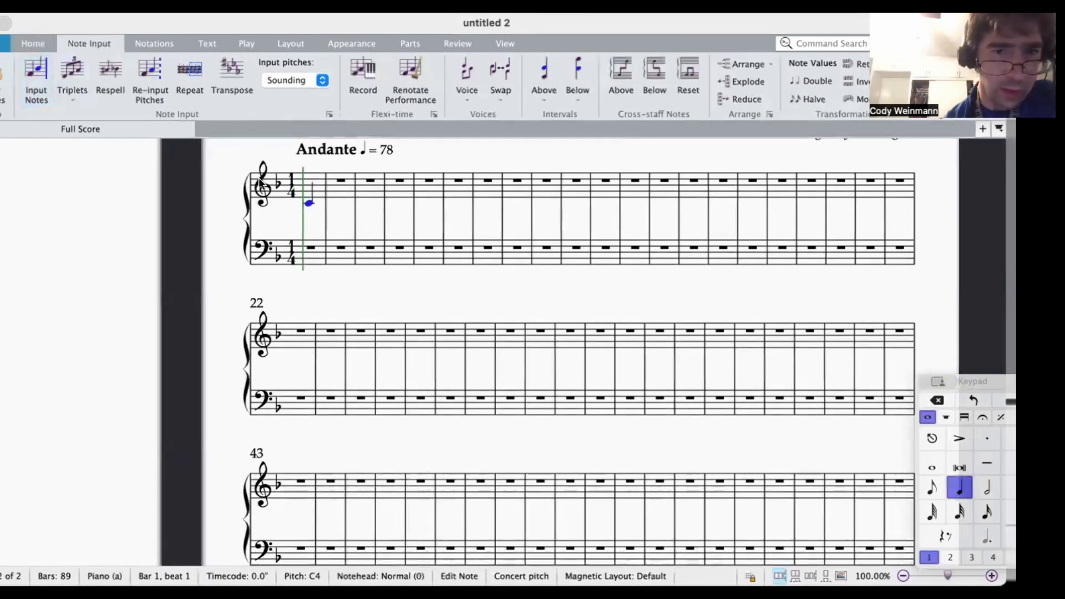
left_click(341, 185)
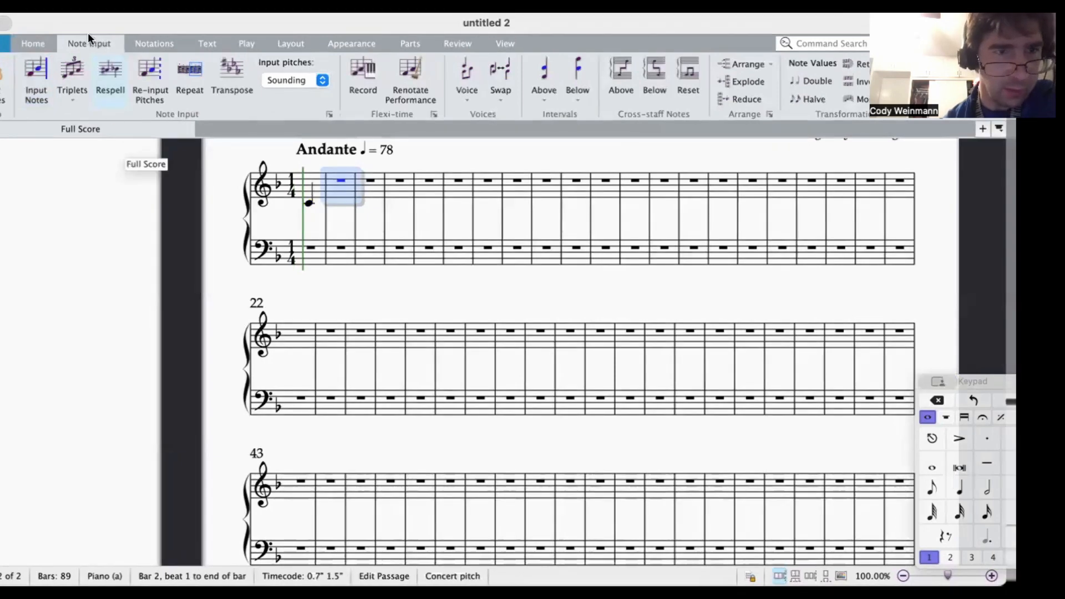
- Apply a 4/4 time signature from bar 2 onward
left_click(164, 42)
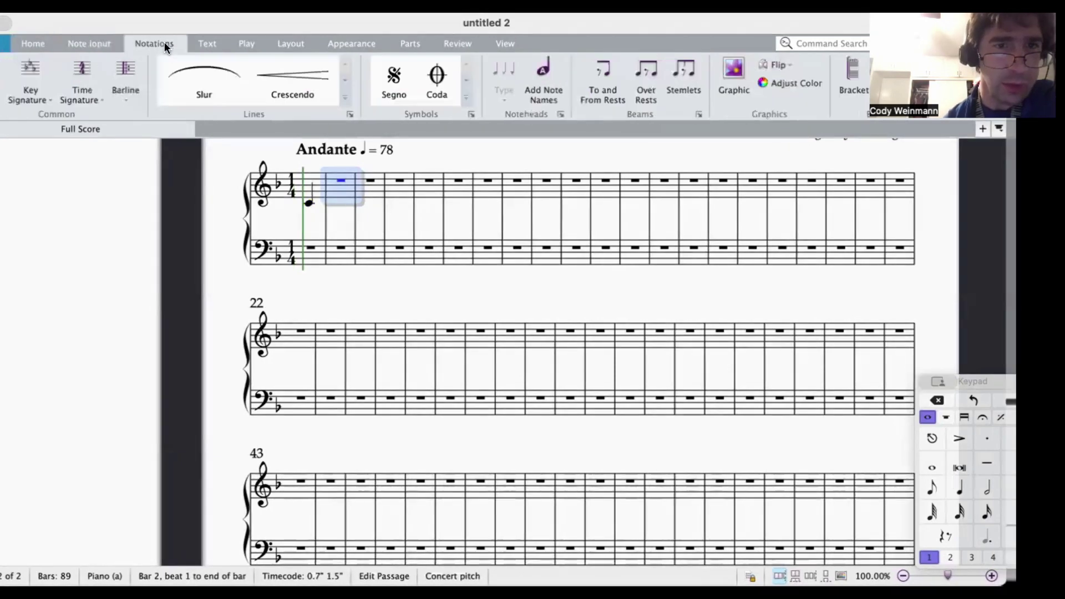
left_click(79, 95)
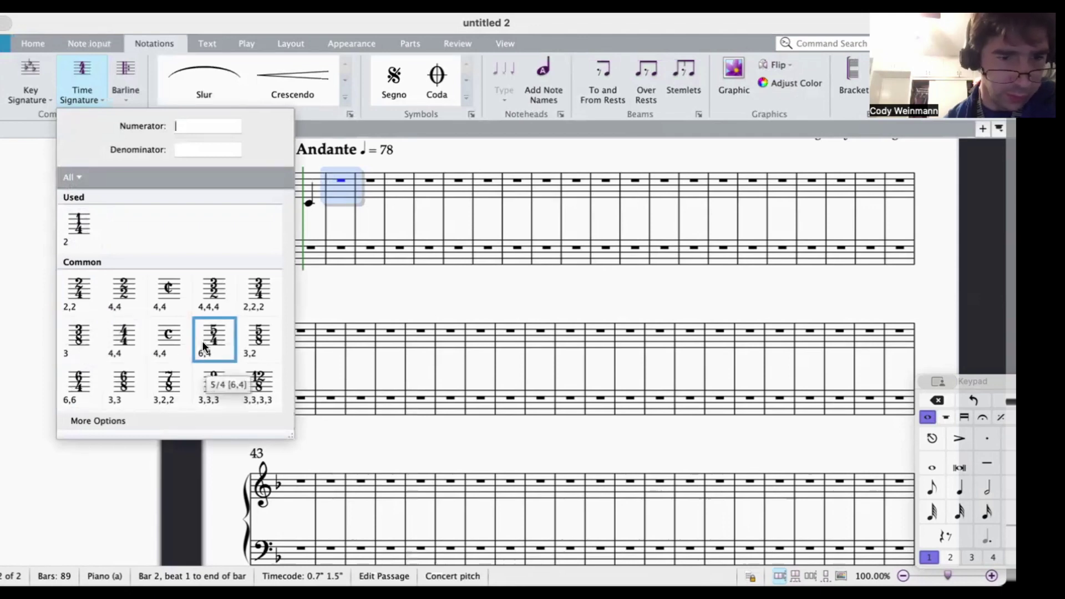
left_click(120, 338)
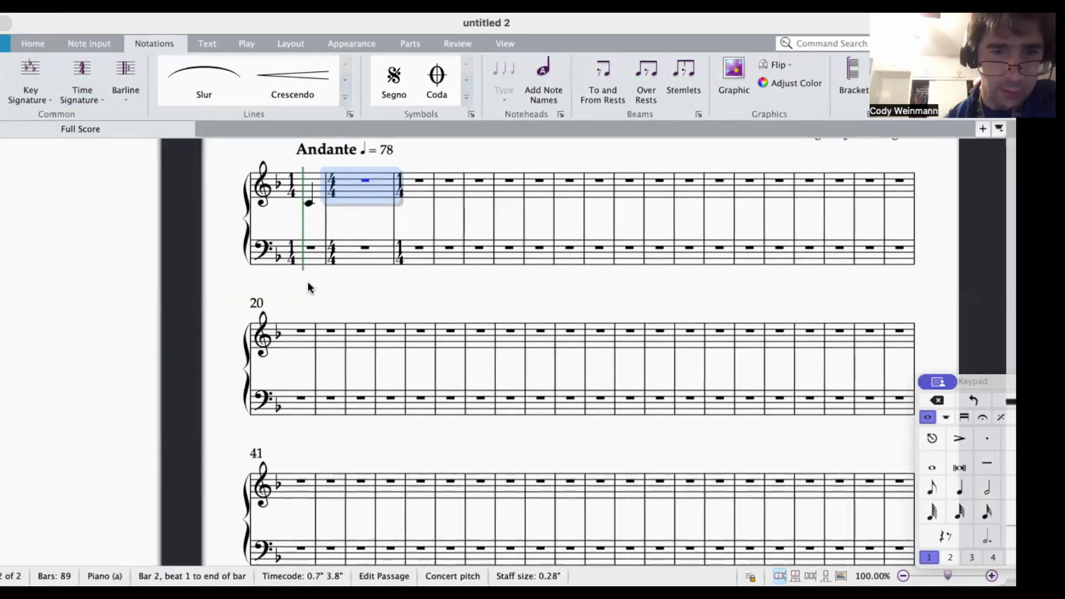
- Remove the stray 1/4 time signature at bar 3
left_click(399, 183)
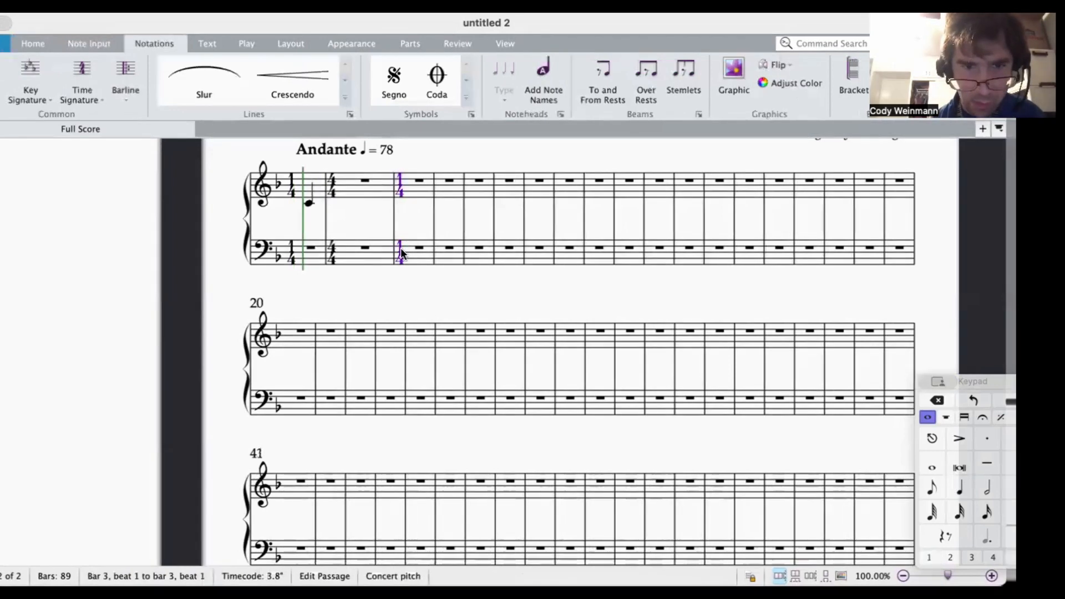
key("ctrl+shift+n")
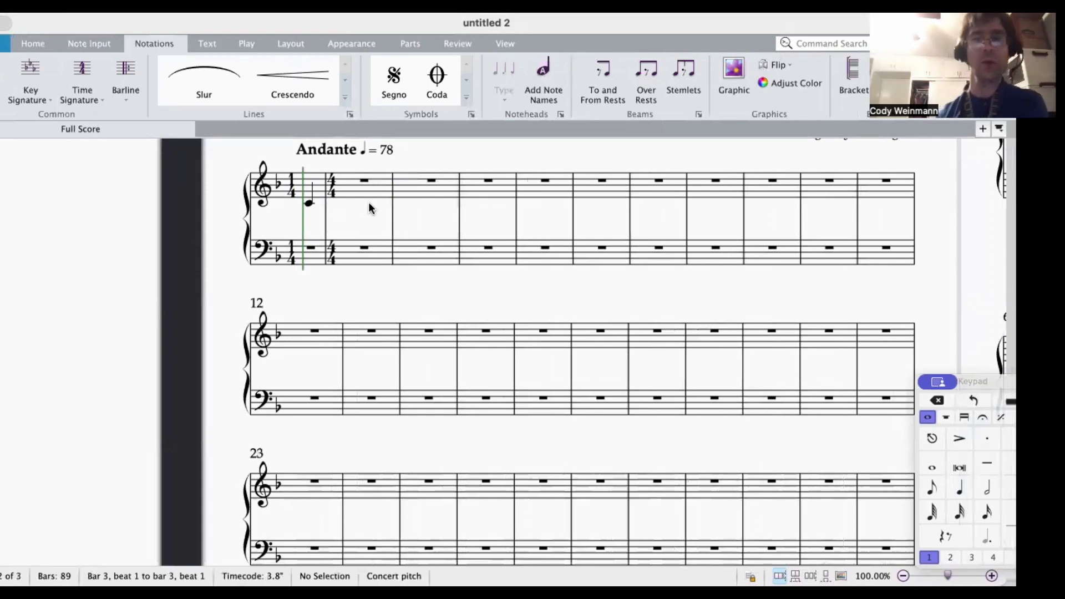
- Select the pickup bar's 1/4 time signature and return to the Home ribbon
left_click(292, 193)
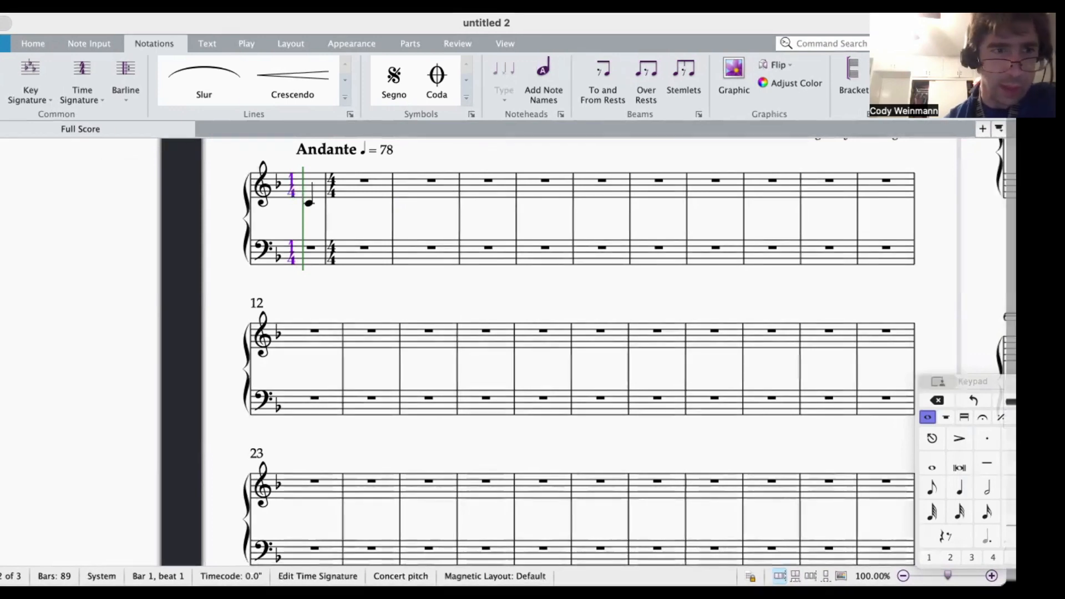
left_click(34, 43)
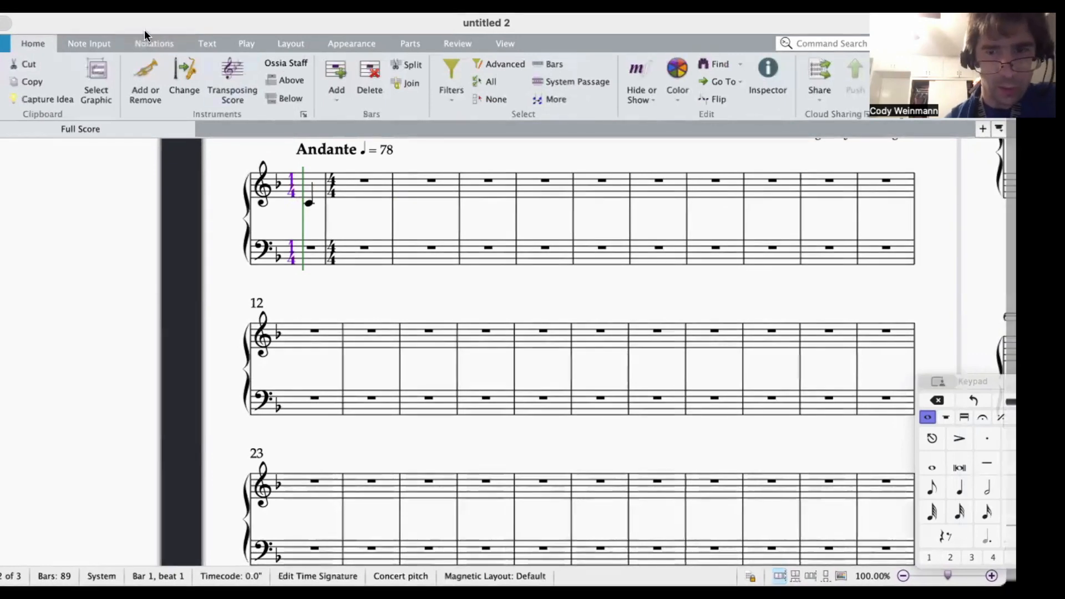
left_click(98, 43)
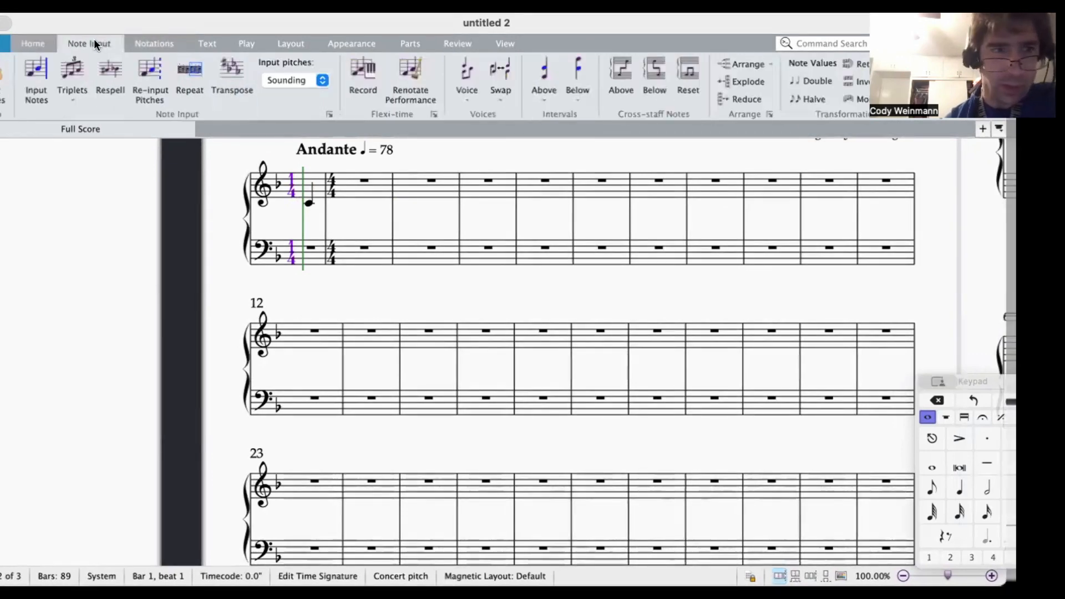
left_click(29, 42)
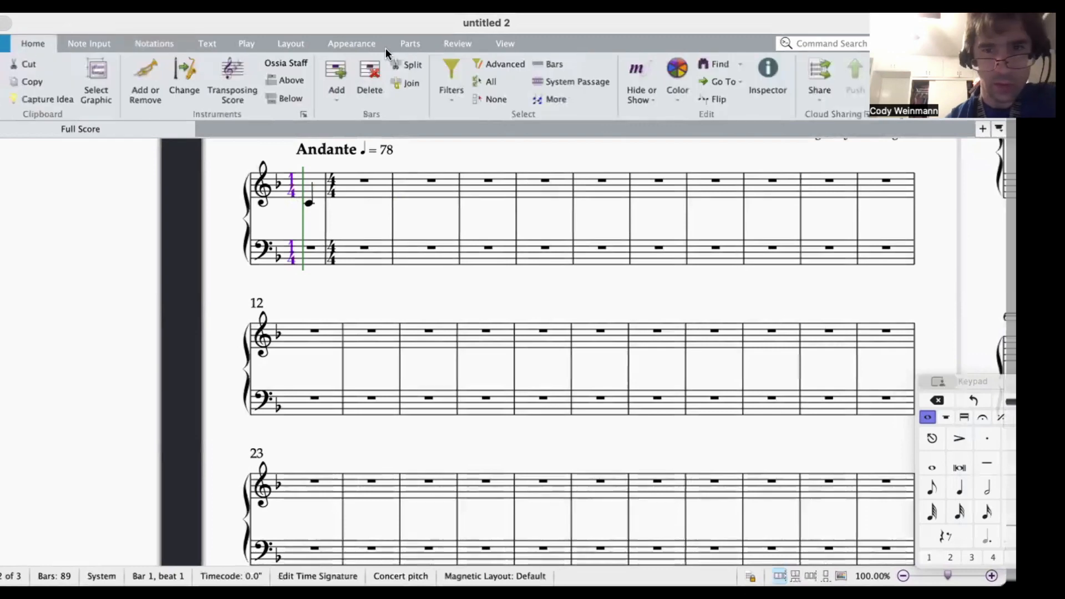
- Set the 1/4 time signature to hidden via the Inspector's General properties
left_click(768, 71)
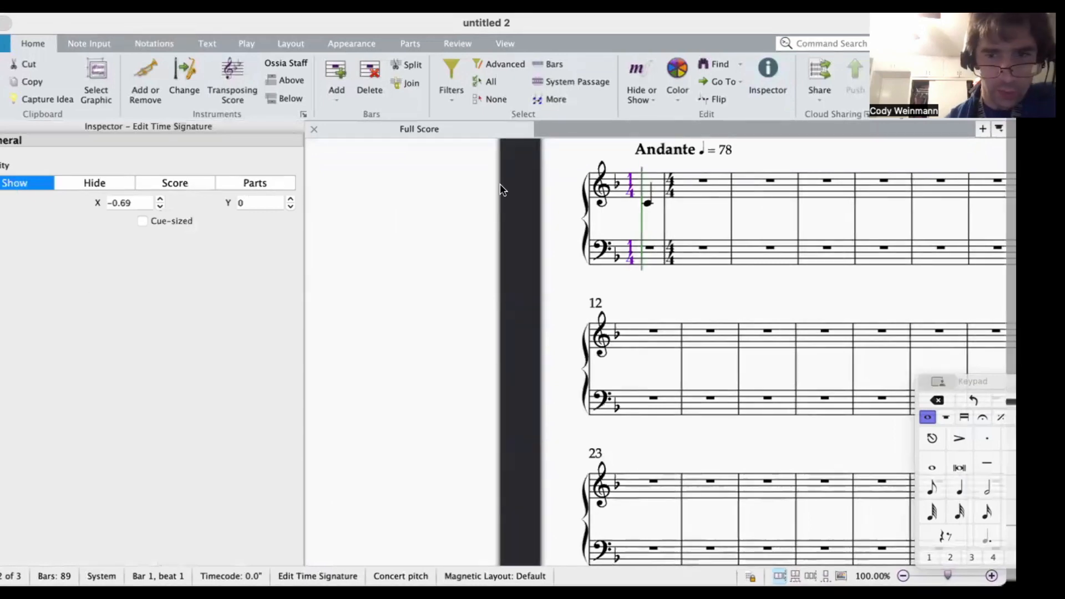
left_click(93, 182)
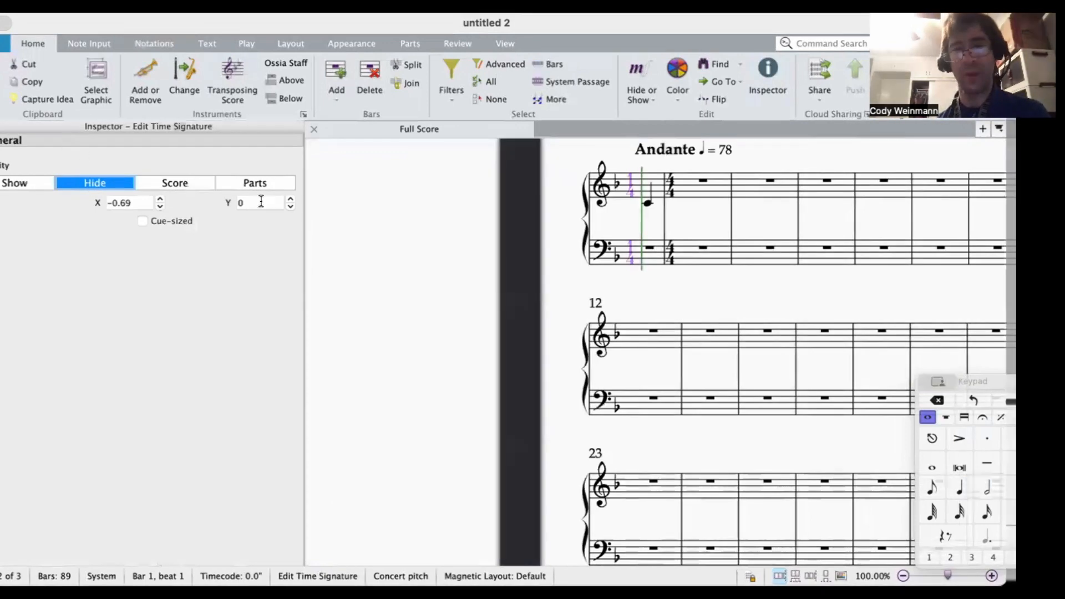
scroll(464, 252, "right", 10)
scroll(463, 252, "left", 9)
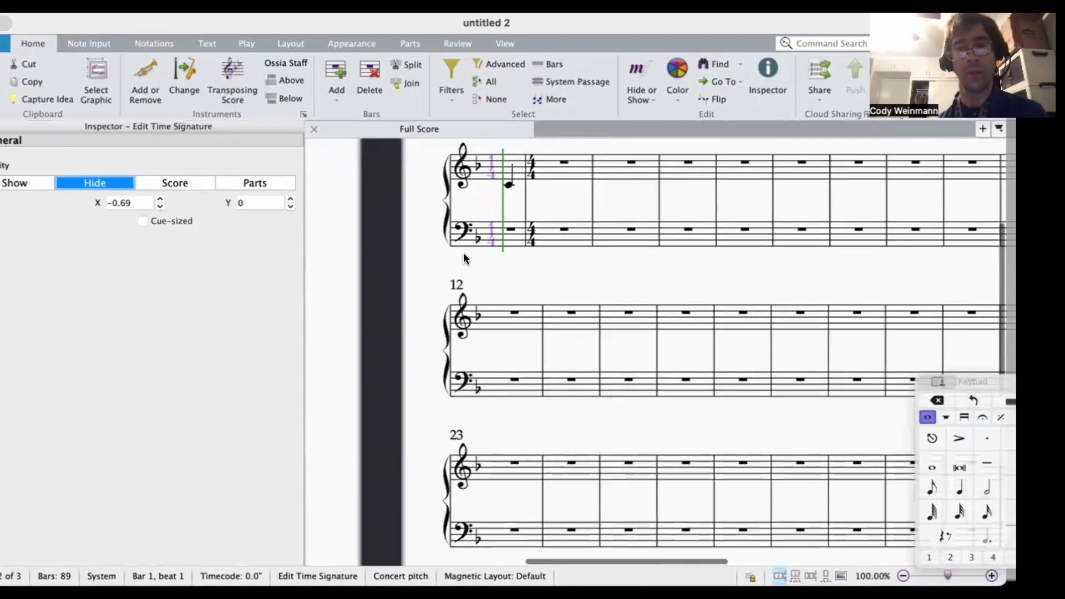
scroll(471, 252, "right", 8)
scroll(472, 252, "left", 10)
scroll(471, 253, "left", 3)
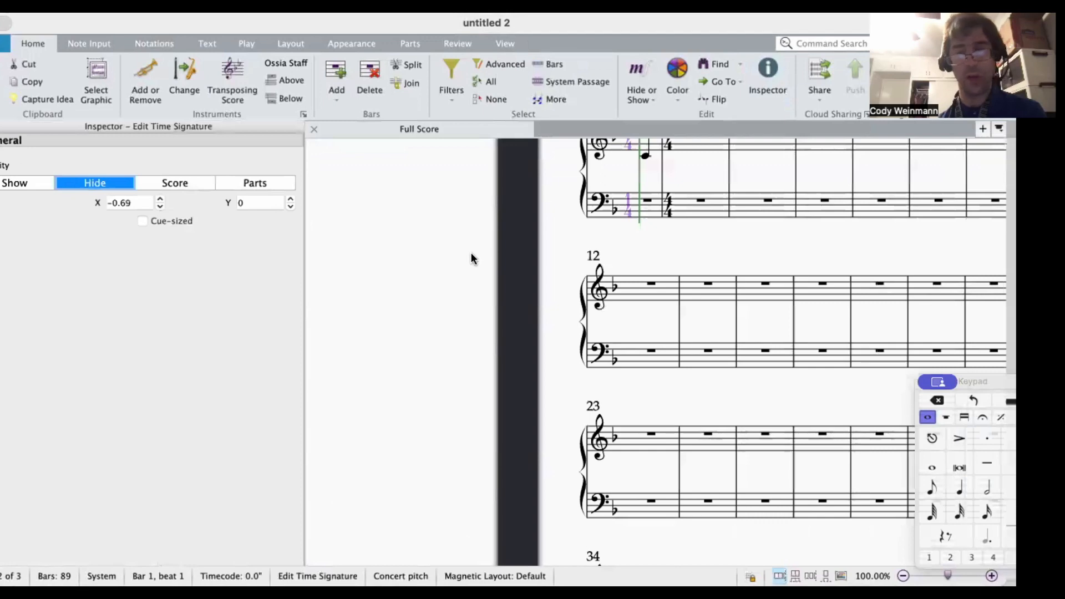